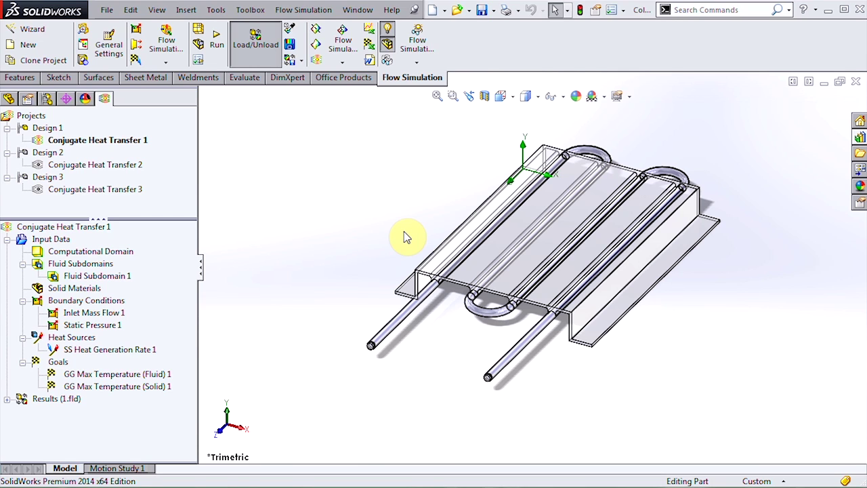
# - Bring up the context menu for Conjugate Heat Transfer 1's Input Data
pyautogui.rightClick(68, 243)
# - Check General Settings for Air and Refrigerant R-123 fluids and Aluminum default solid, then accept
pyautogui.click(73, 246)
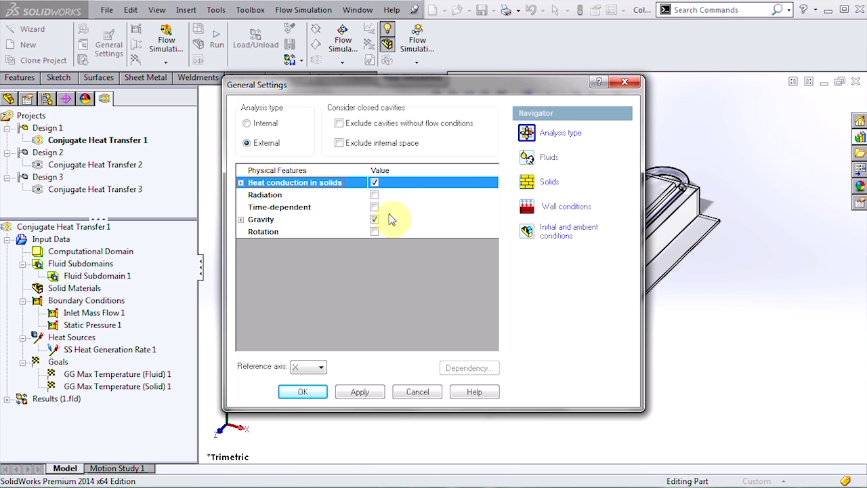
pyautogui.click(560, 165)
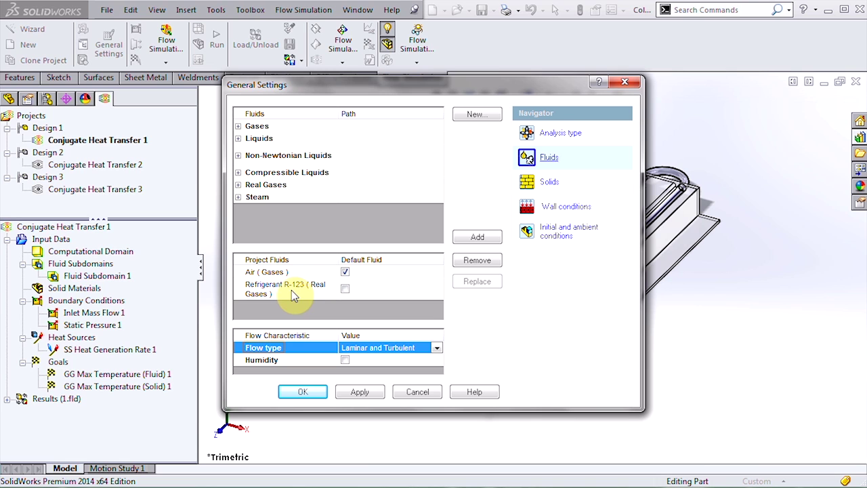
pyautogui.click(537, 189)
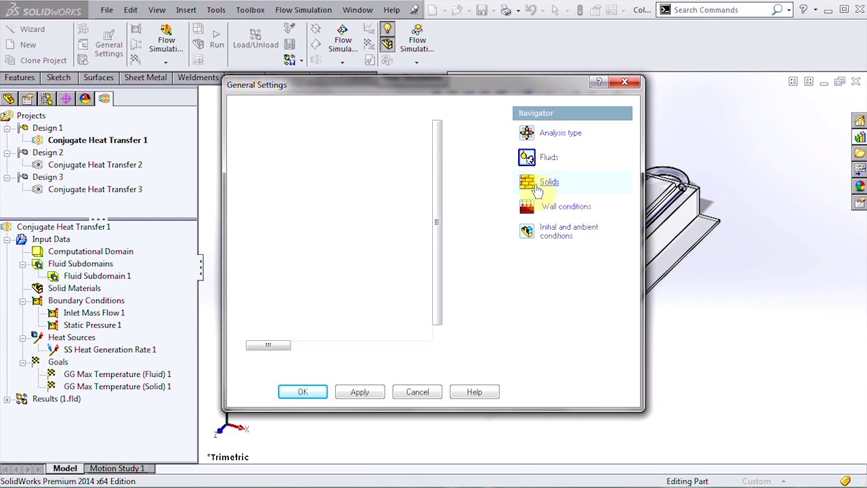
pyautogui.click(288, 389)
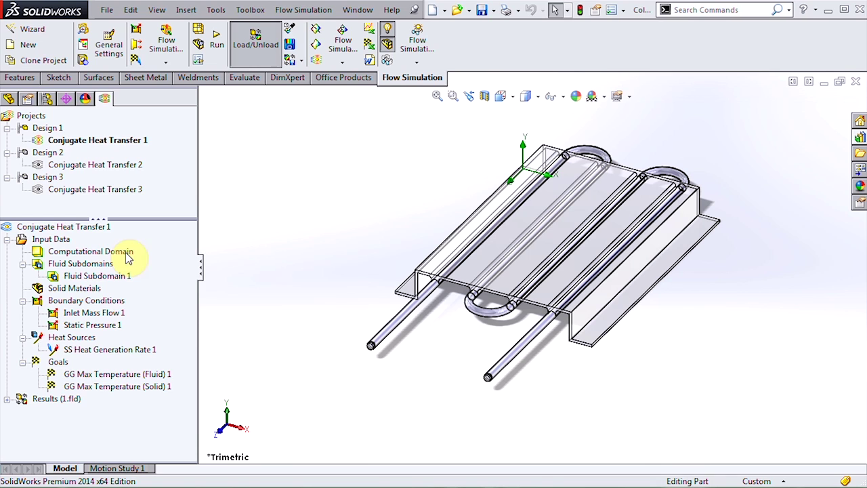
# - Show the computational domain box and inspect the Fluid Subdomain 1 refrigerant definition
pyautogui.rightClick(127, 258)
pyautogui.click(145, 275)
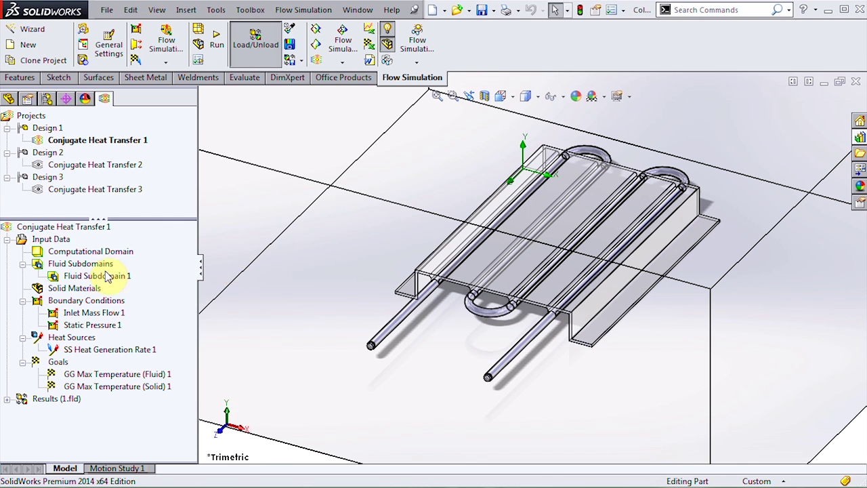
pyautogui.click(97, 276)
pyautogui.rightClick(97, 276)
pyautogui.click(103, 285)
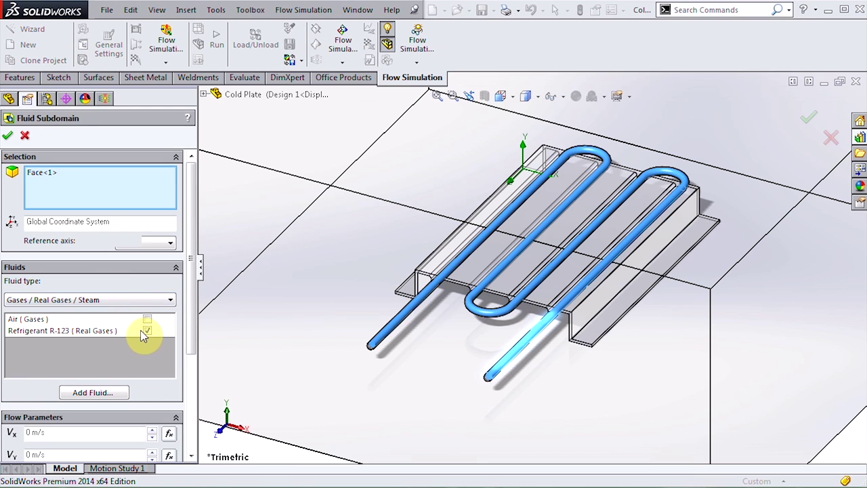
pyautogui.click(20, 135)
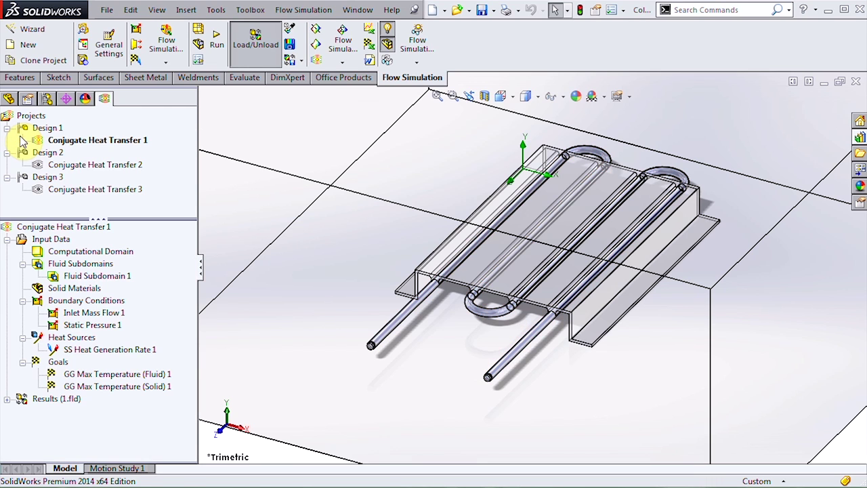
# - Review the inlet mass flow, outlet static pressure, 200 W heat source and solid max-temperature goal
pyautogui.click(76, 313)
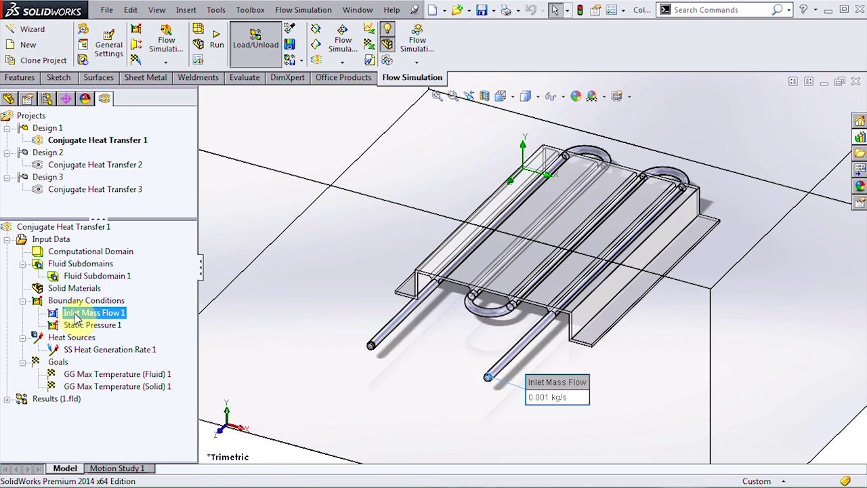
pyautogui.click(80, 326)
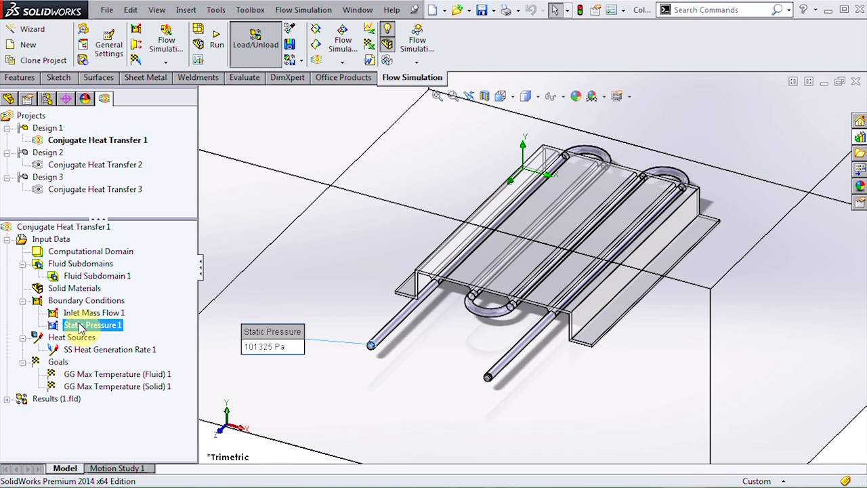
pyautogui.click(84, 351)
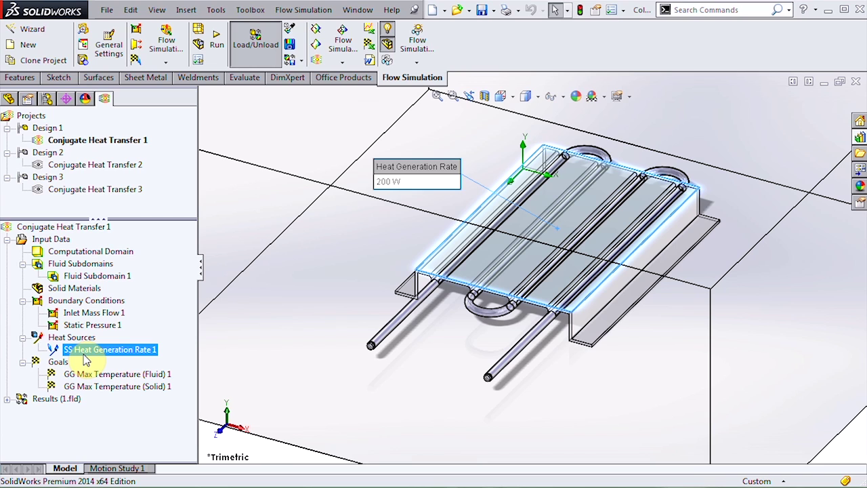
pyautogui.click(90, 388)
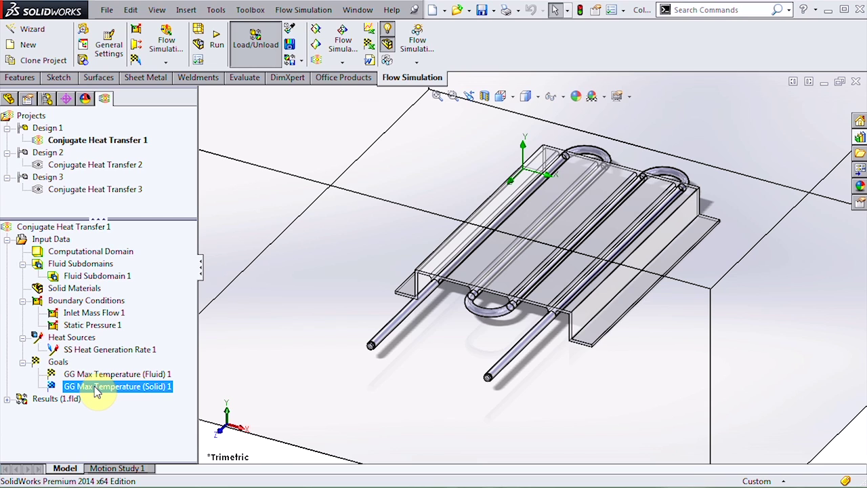
# - Show Cut Plot 1 from the 1.fld results, a -5.00 to 96.65 °C temperature contour
pyautogui.rightClick(86, 228)
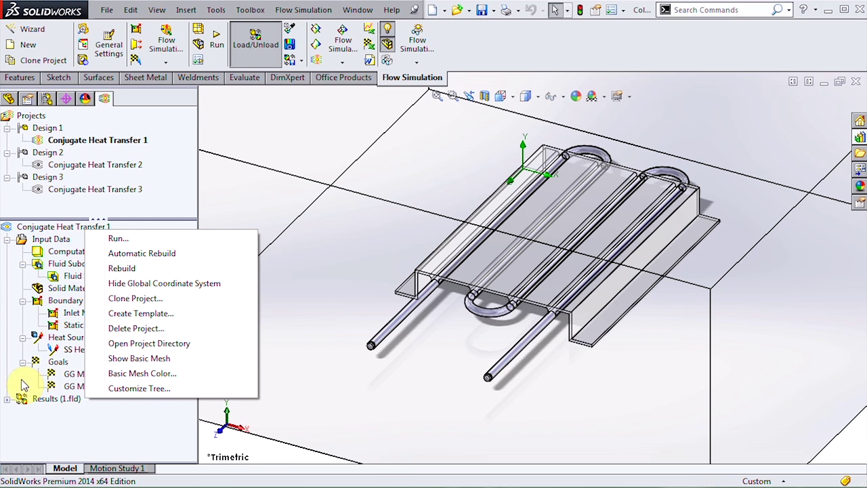
pyautogui.click(6, 399)
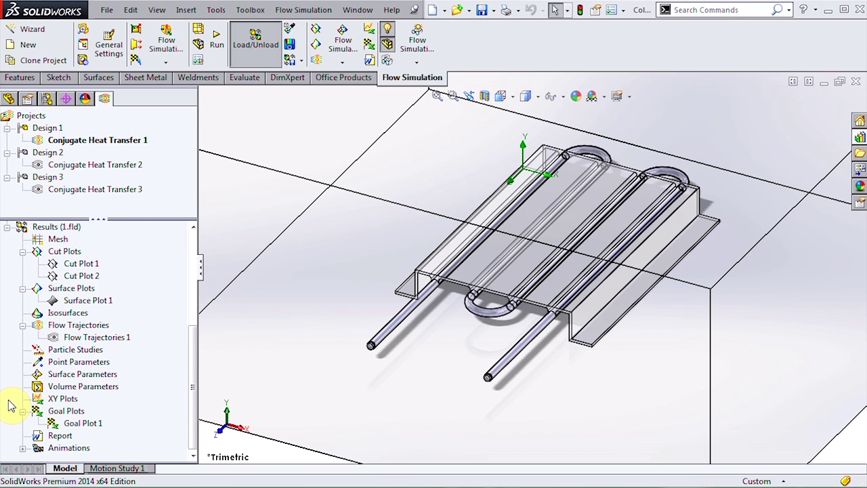
pyautogui.rightClick(71, 263)
pyautogui.click(96, 291)
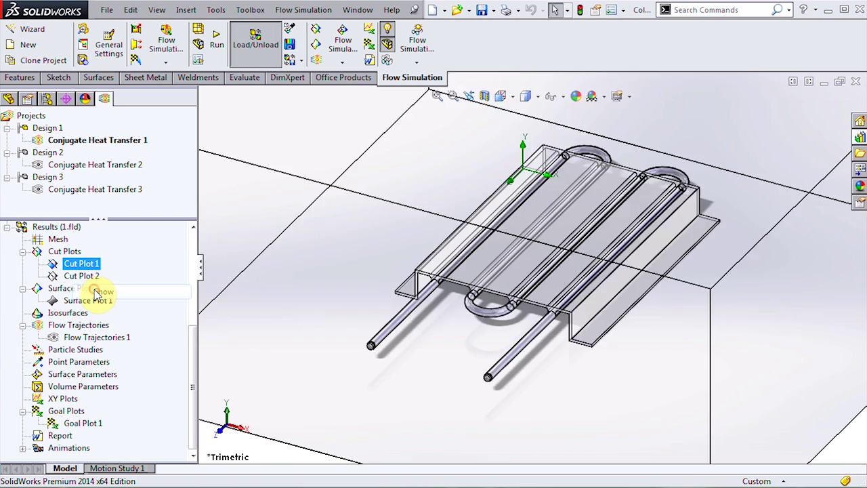
pyautogui.click(278, 363)
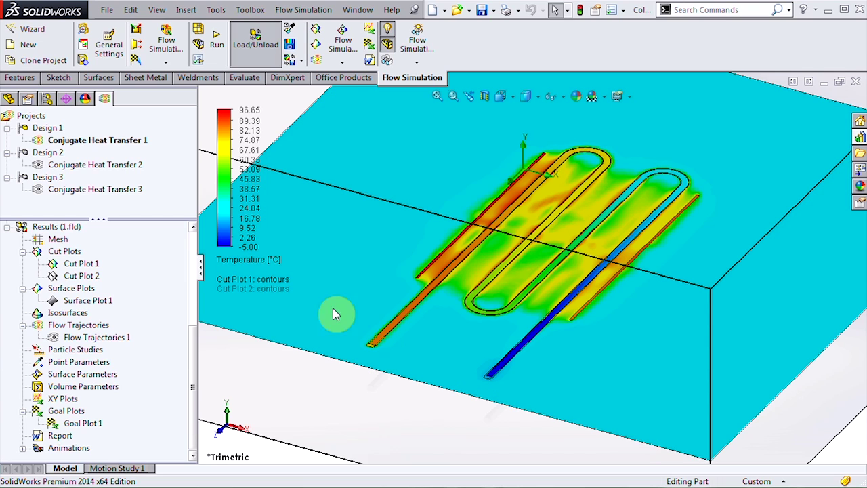
# - Hide Cut Plot 1, show Cut Plot 2's vertical temperature section, and rotate to face it
pyautogui.rightClick(83, 263)
pyautogui.click(98, 289)
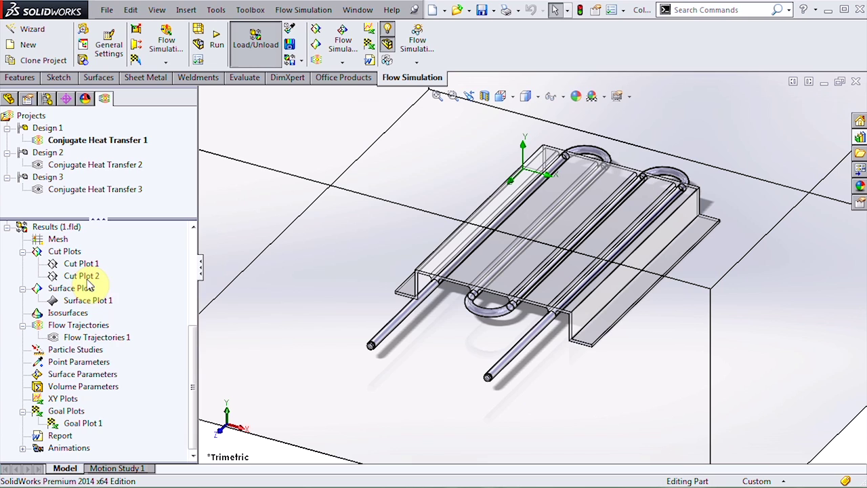
pyautogui.rightClick(81, 276)
pyautogui.click(105, 306)
pyautogui.click(250, 327)
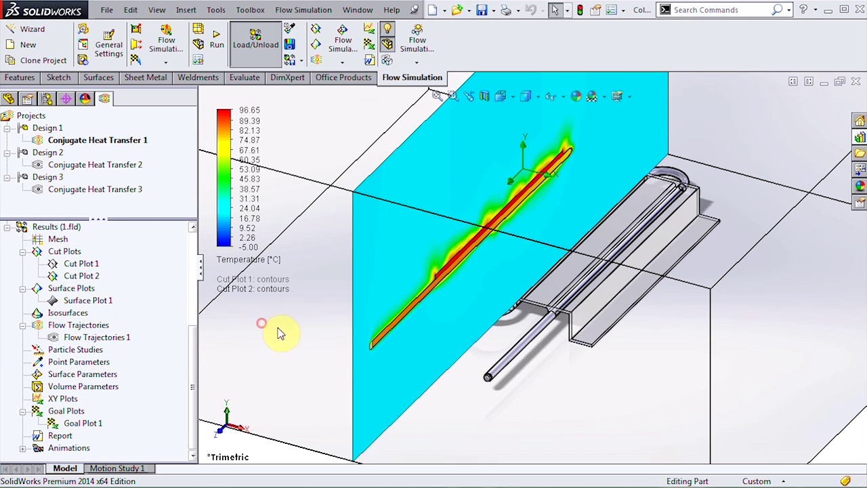
pyautogui.moveTo(306, 358); pyautogui.dragTo(282, 310, button='middle')
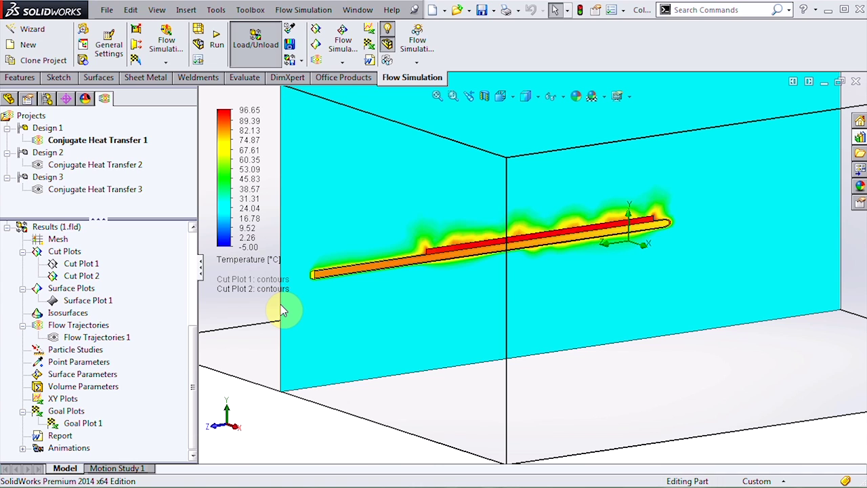
# - Update Cut Plot 2's display, then hide it to leave the bare cold-plate model
pyautogui.rightClick(85, 276)
pyautogui.click(120, 372)
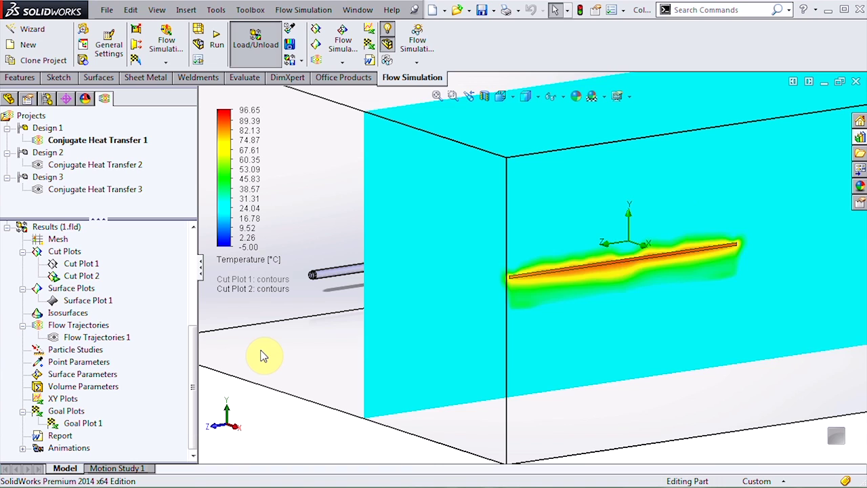
pyautogui.click(80, 276)
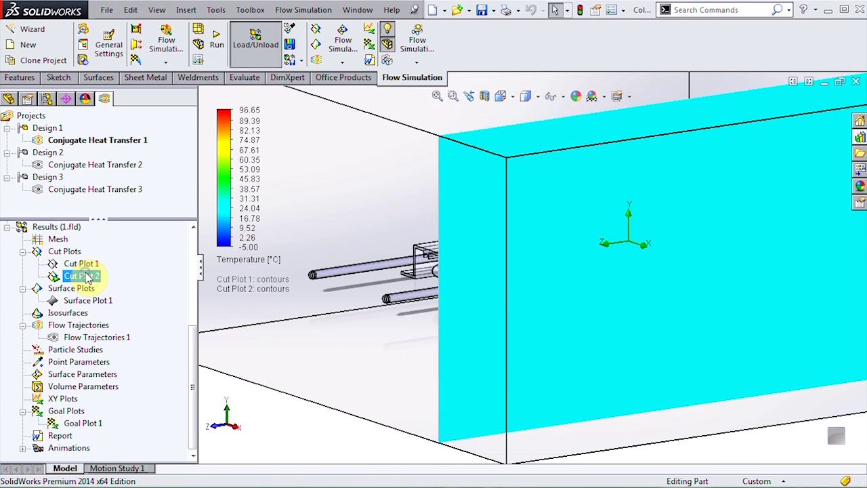
pyautogui.rightClick(84, 276)
pyautogui.click(116, 303)
pyautogui.click(92, 337)
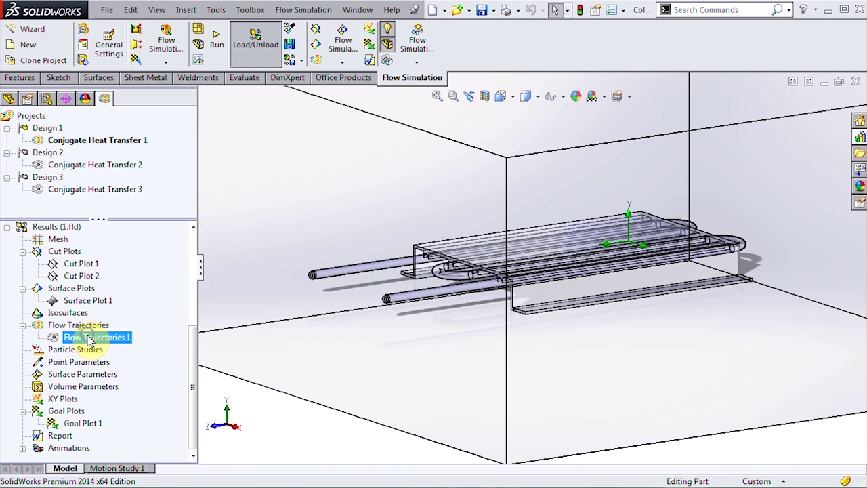
pyautogui.rightClick(91, 337)
pyautogui.click(121, 158)
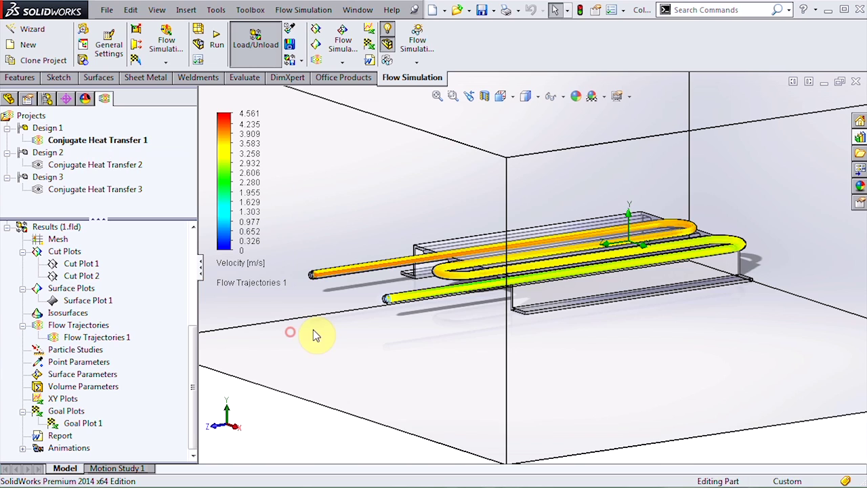
pyautogui.moveTo(310, 333); pyautogui.dragTo(488, 358, button='middle')
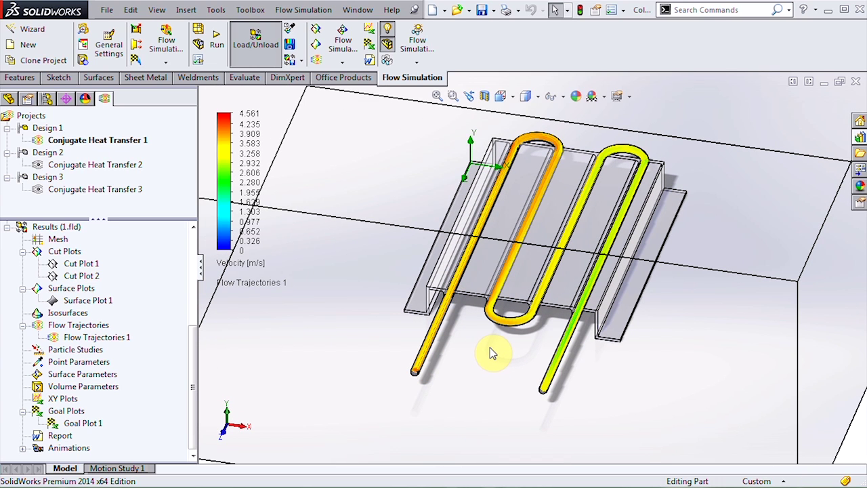
pyautogui.click(121, 339)
pyautogui.rightClick(121, 338)
pyautogui.click(146, 164)
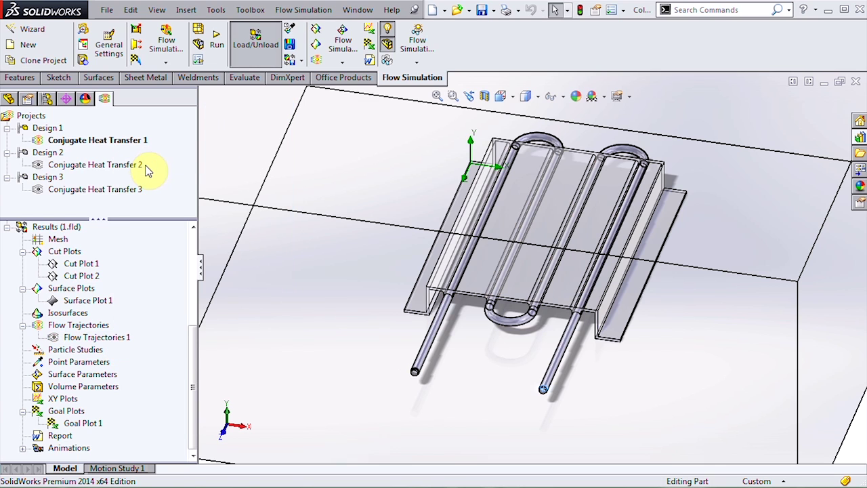
# - Show Surface Plot 1's 14.83-96.65 °C solid temperature contours and view the plate from the top
pyautogui.click(92, 300)
pyautogui.rightClick(91, 301)
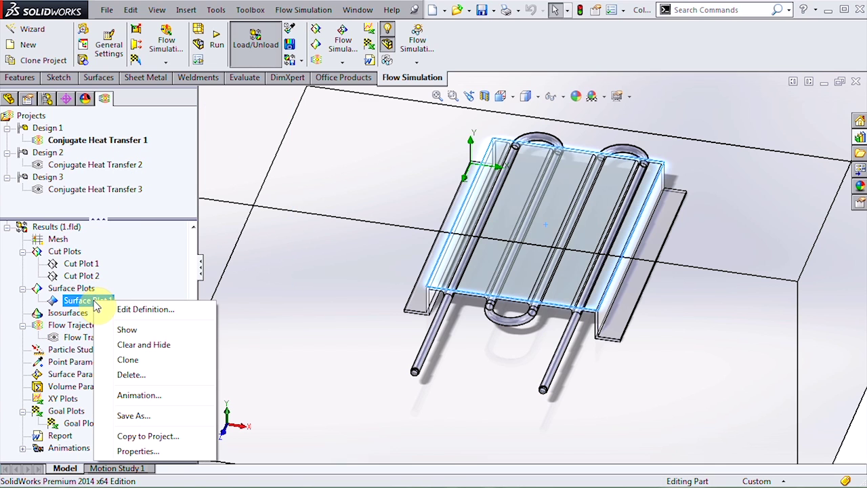
pyautogui.click(118, 329)
pyautogui.click(339, 380)
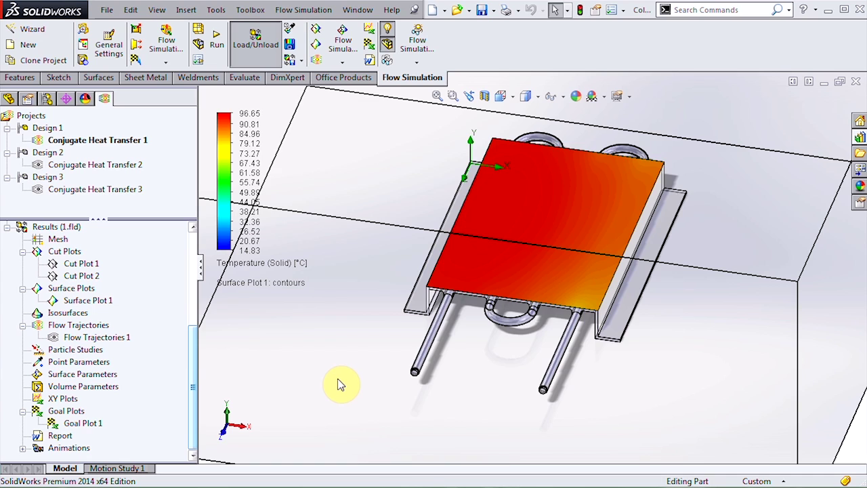
pyautogui.moveTo(339, 317); pyautogui.dragTo(354, 213, button='right')
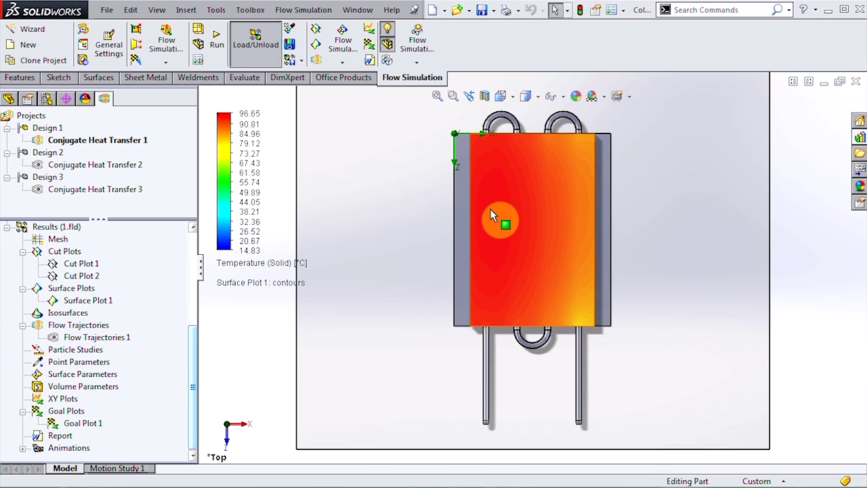
# - Orbit back to a 3D view and display the cold plate's feature dimensions, including 12.00 length
pyautogui.moveTo(491, 211); pyautogui.dragTo(455, 108, button='middle')
pyautogui.click(639, 244)
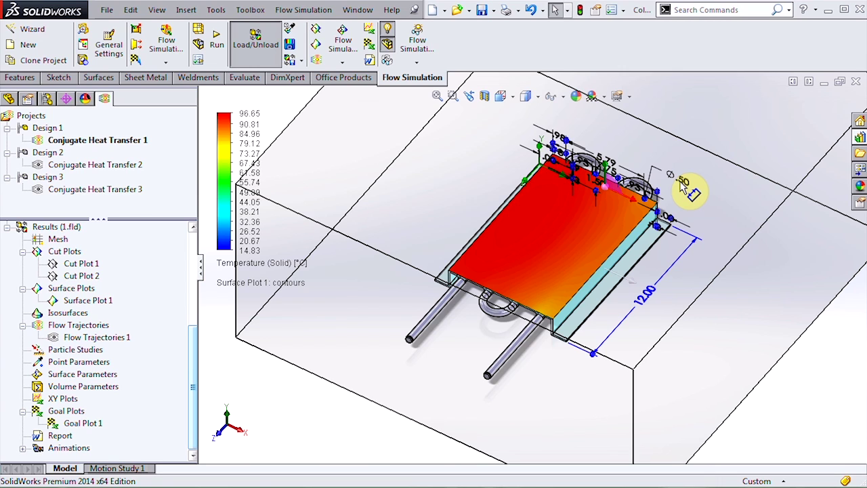
# - Activate Conjugate Heat Transfer 2, then Conjugate Heat Transfer 3, whose solid temperature peaks at 86.60 °C
pyautogui.doubleClick(135, 164)
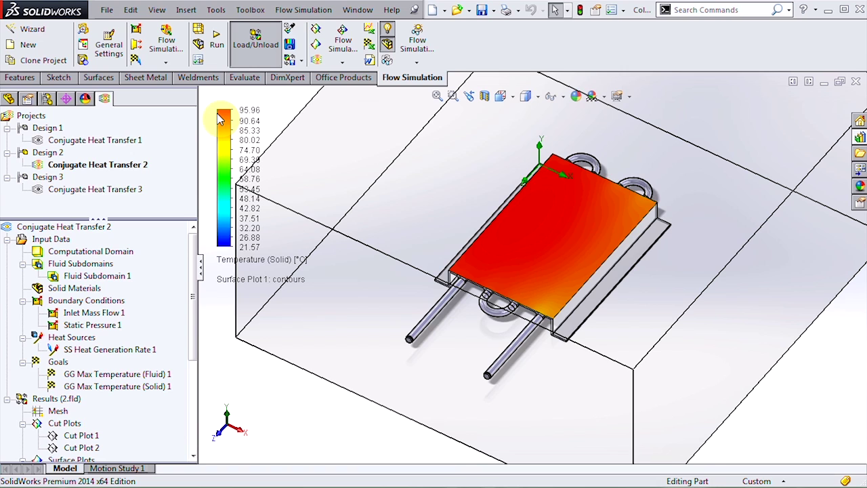
pyautogui.doubleClick(123, 191)
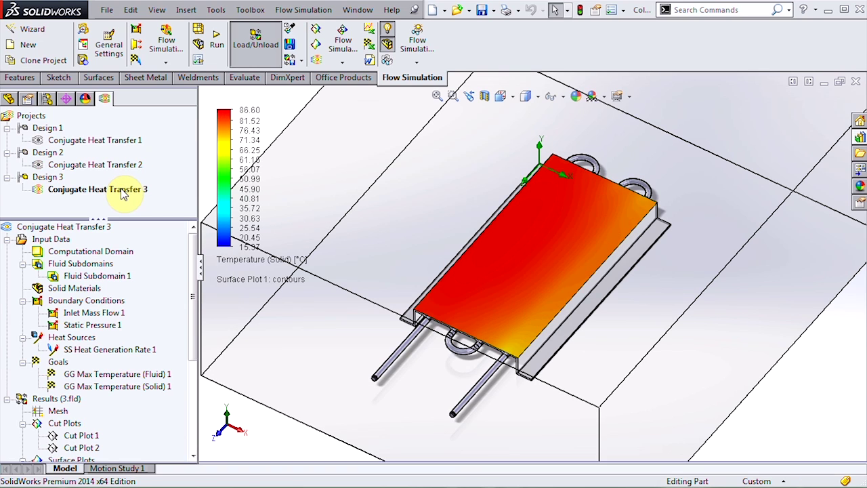